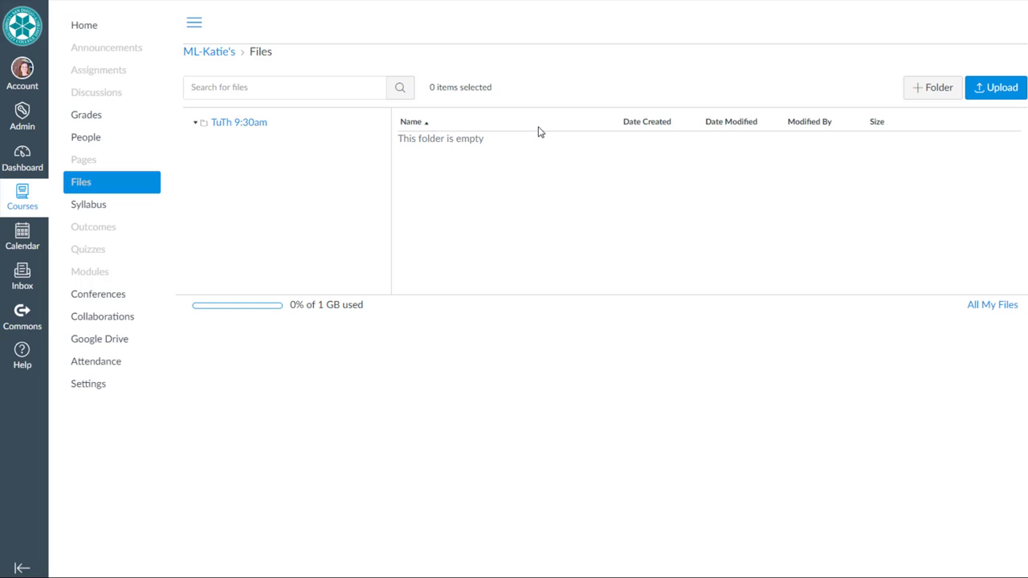
Add folders 'General Course Documents', 'PowerPoints' and 'Research Assignment Resources', fixing a typo in the last name
left_click(923, 90)
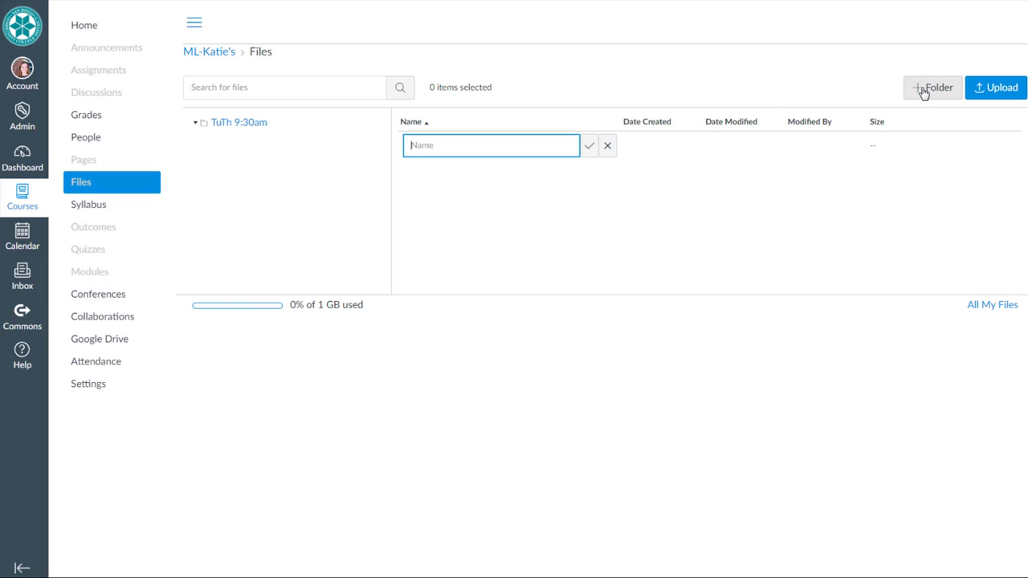
type("General Course Documents")
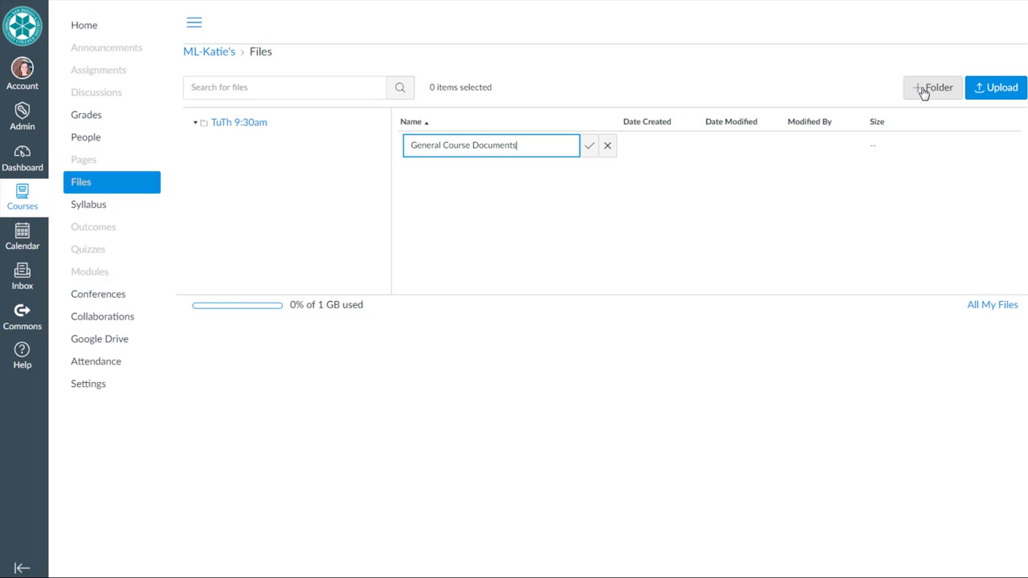
key("Return")
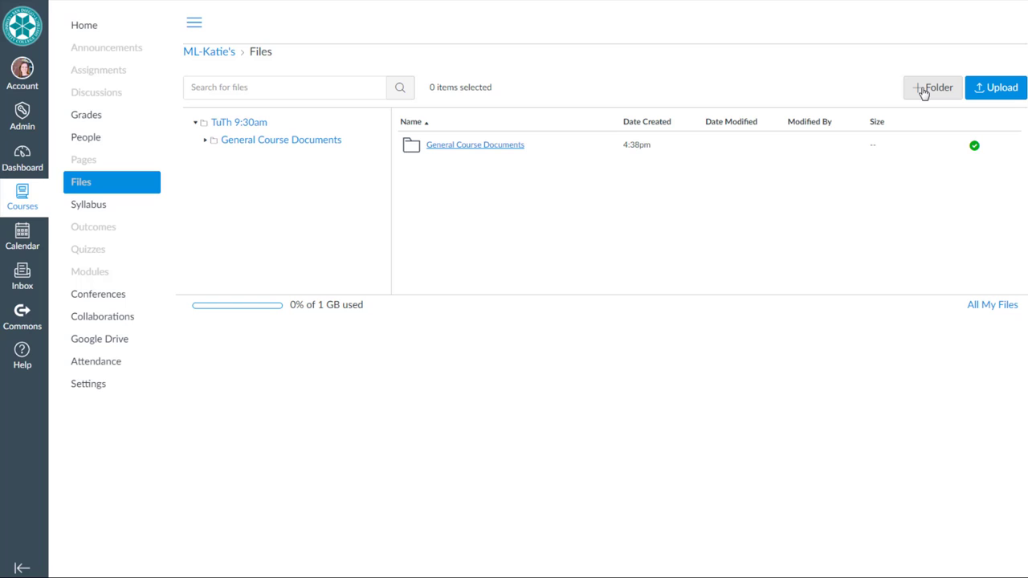
left_click(923, 94)
type("PowerPoints")
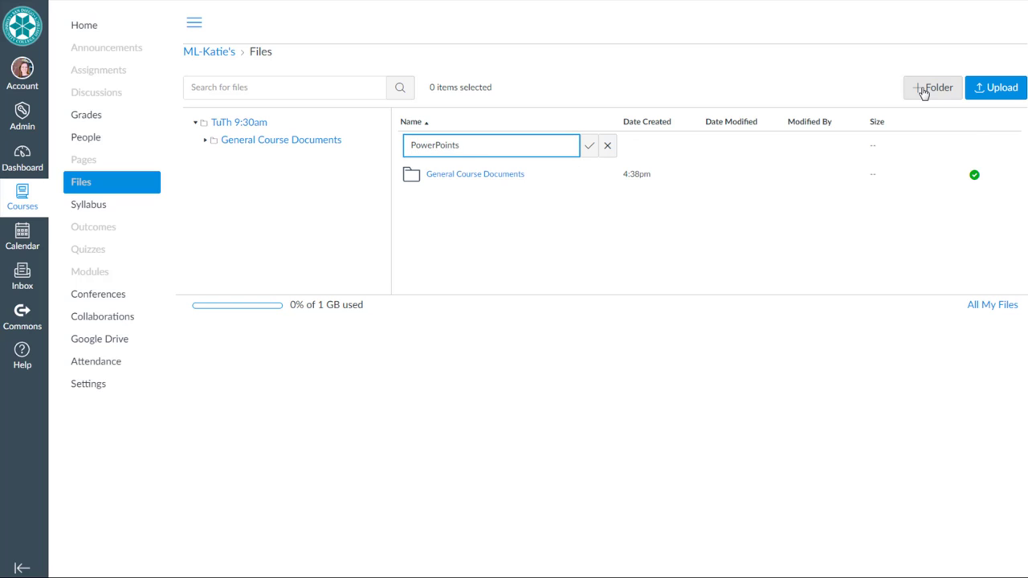
key("Return")
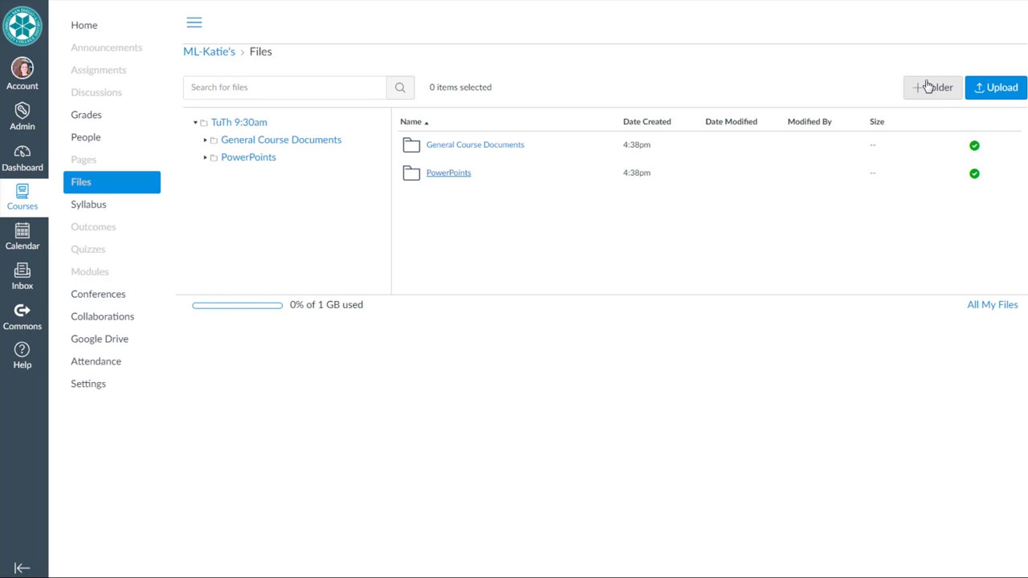
left_click(927, 90)
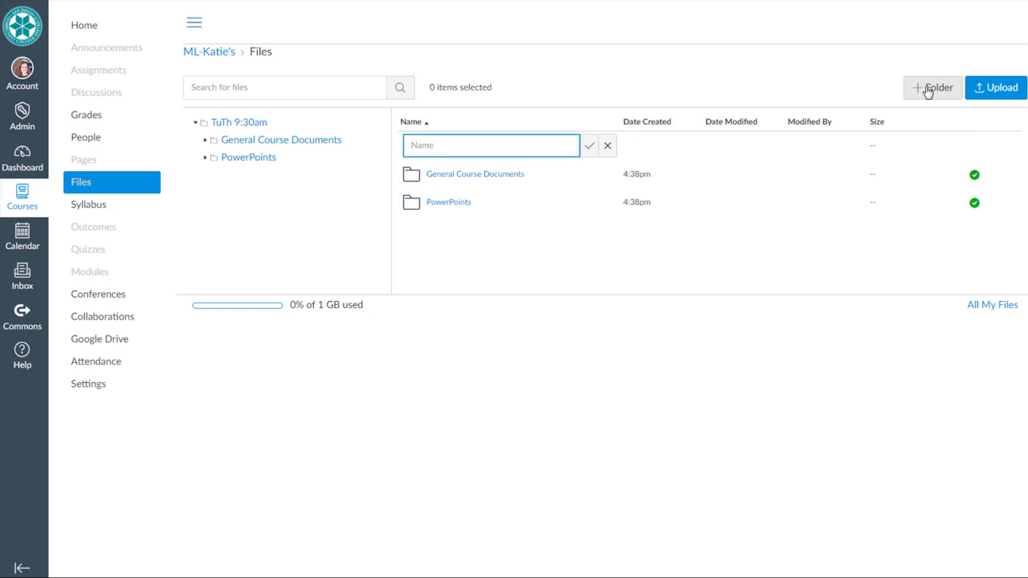
type("Research Assignment Resources")
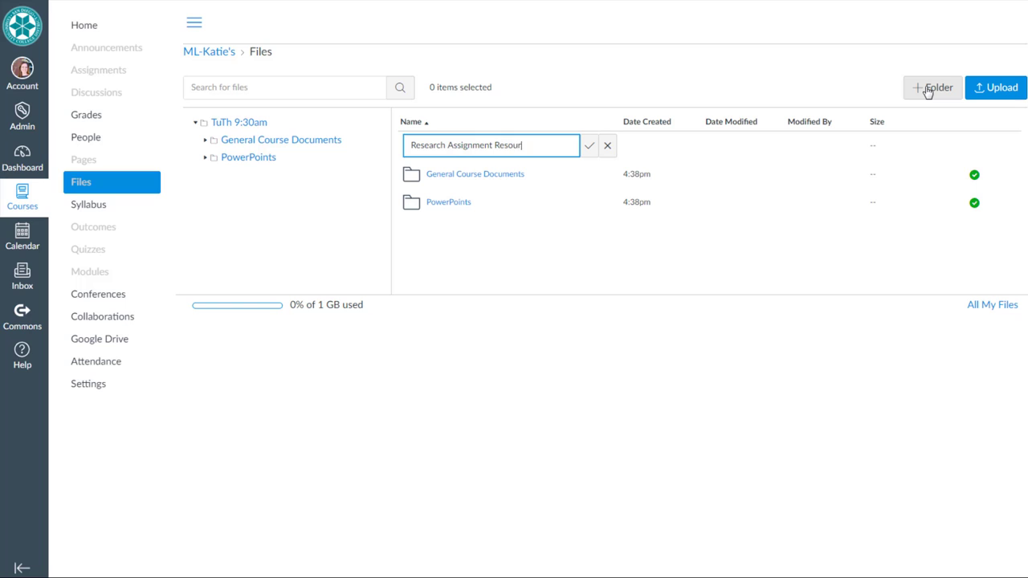
left_click(590, 149)
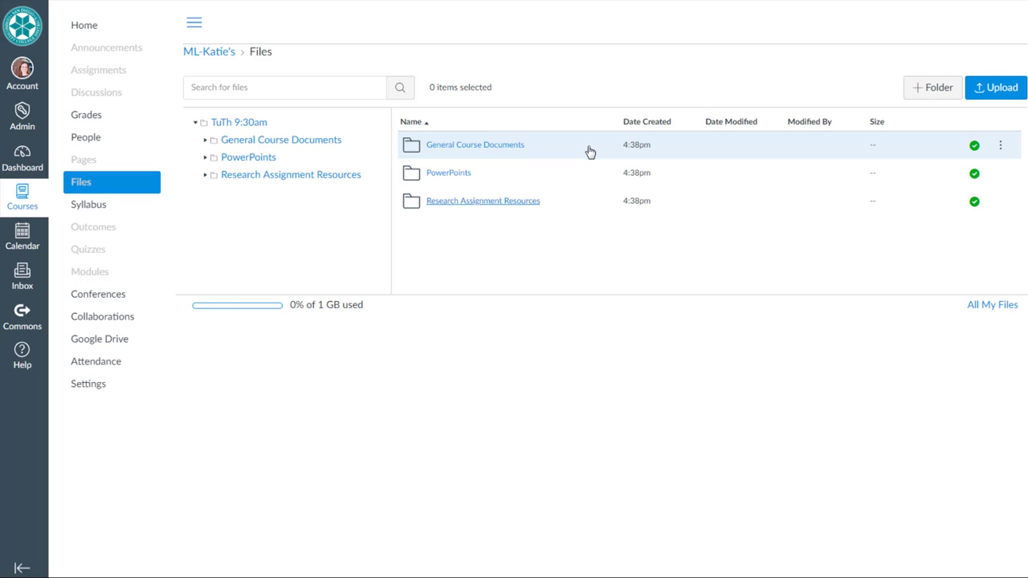
In General Course Documents, upload SCHEDULE.docx and Syllabus - MCLC.pdf together
left_click(467, 211)
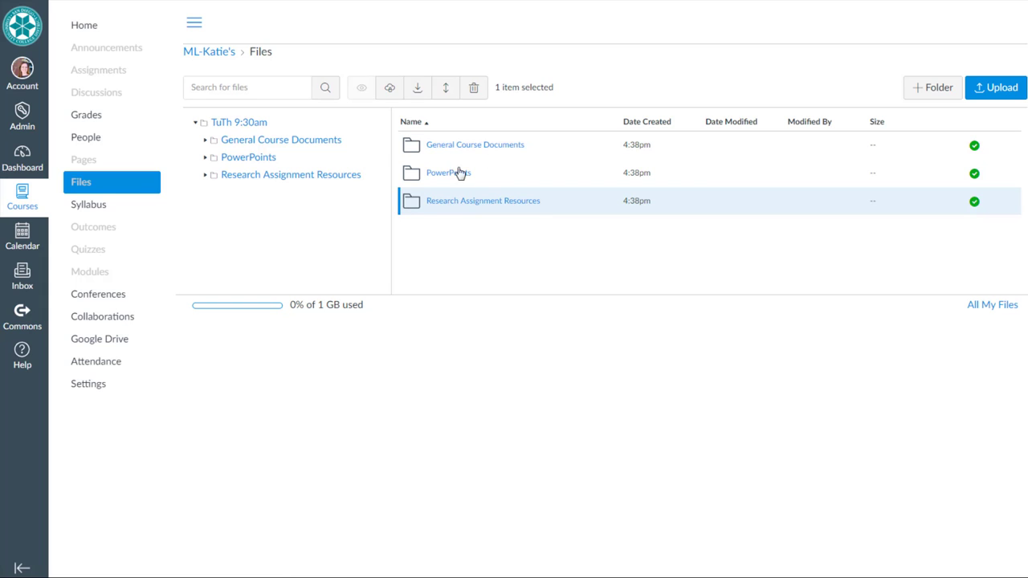
left_click(467, 152)
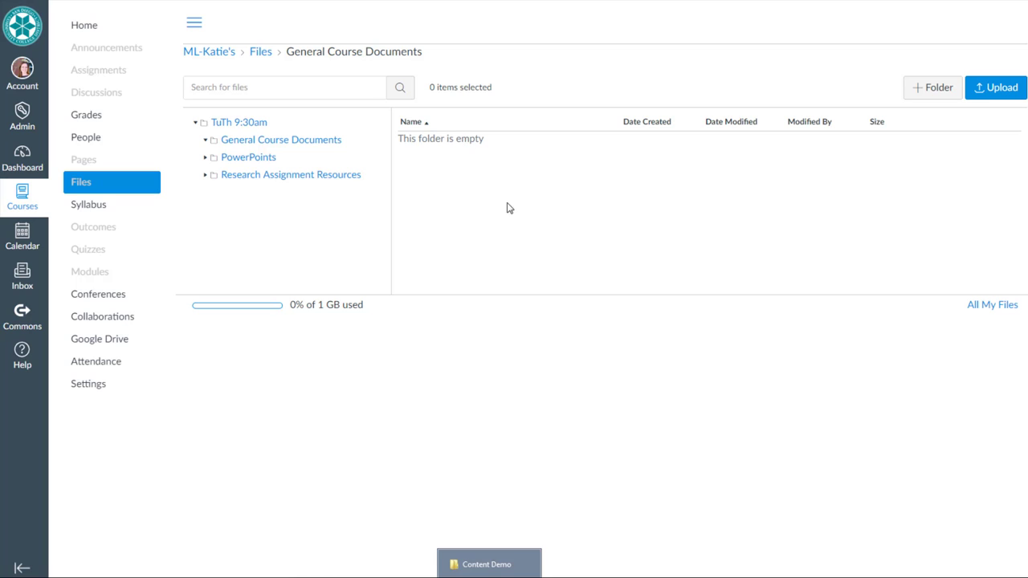
left_click(994, 94)
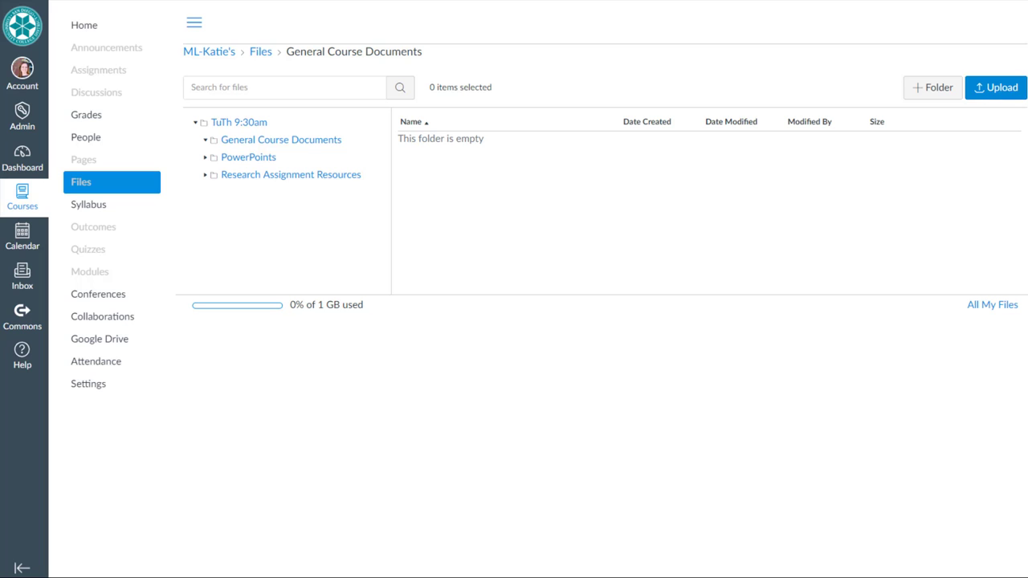
left_click_drag(964, 198, 615, 196)
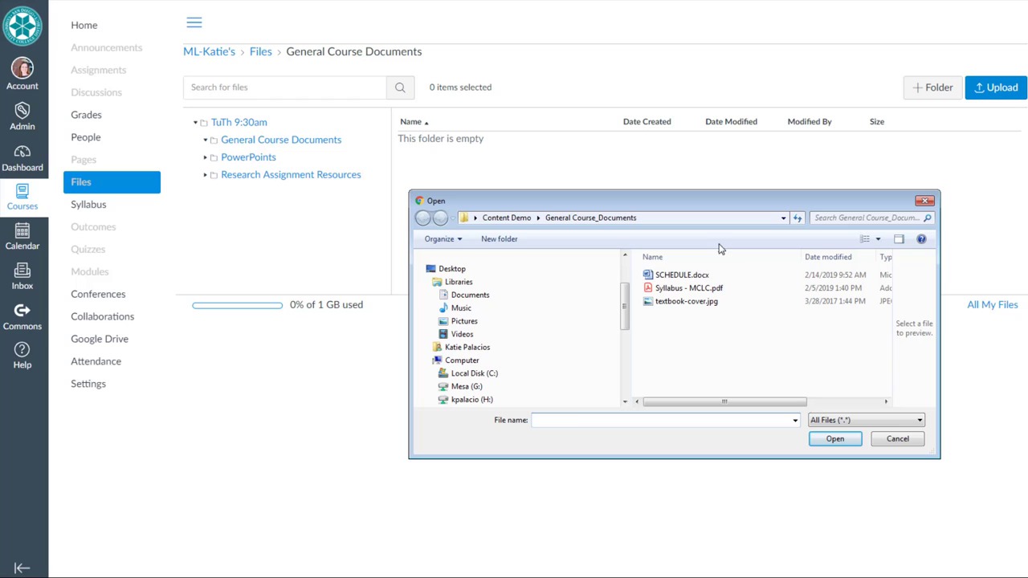
left_click(680, 275)
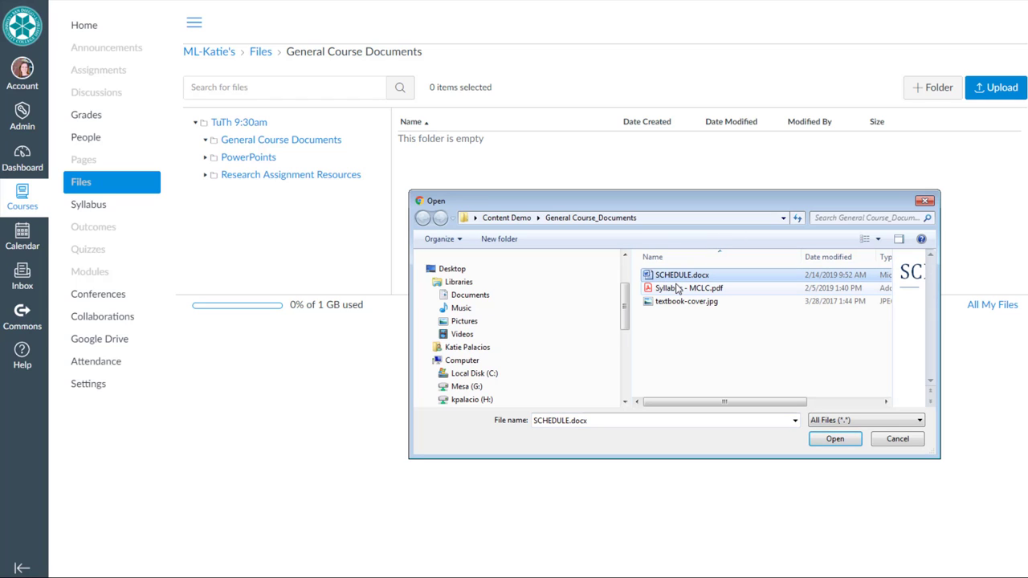
left_click(680, 289, "ctrl")
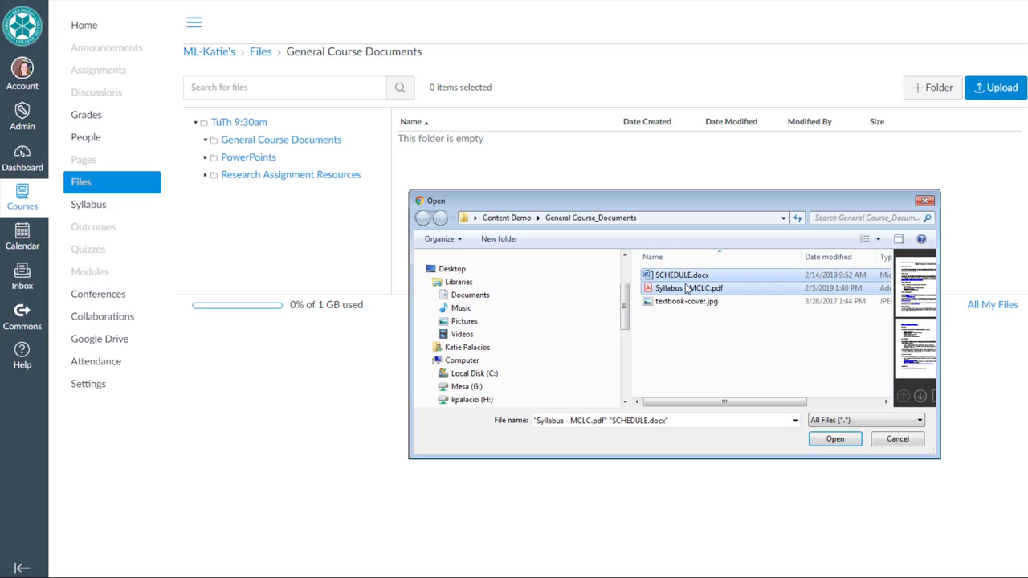
left_click(835, 439)
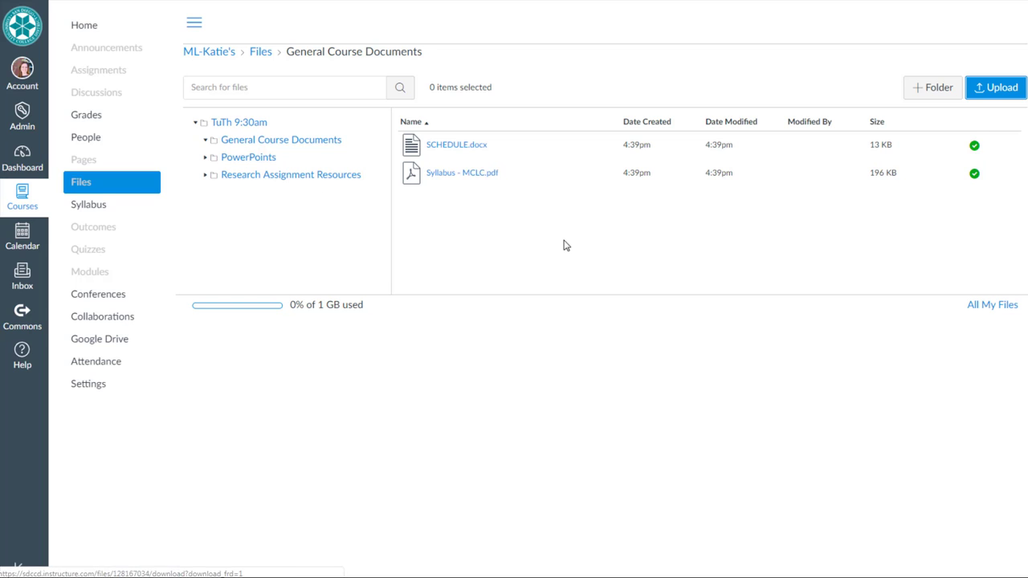
Drag Lecture Week 1–8.pptx from the local PPT-Lectures folder into the open PowerPoints folder
left_click(255, 161)
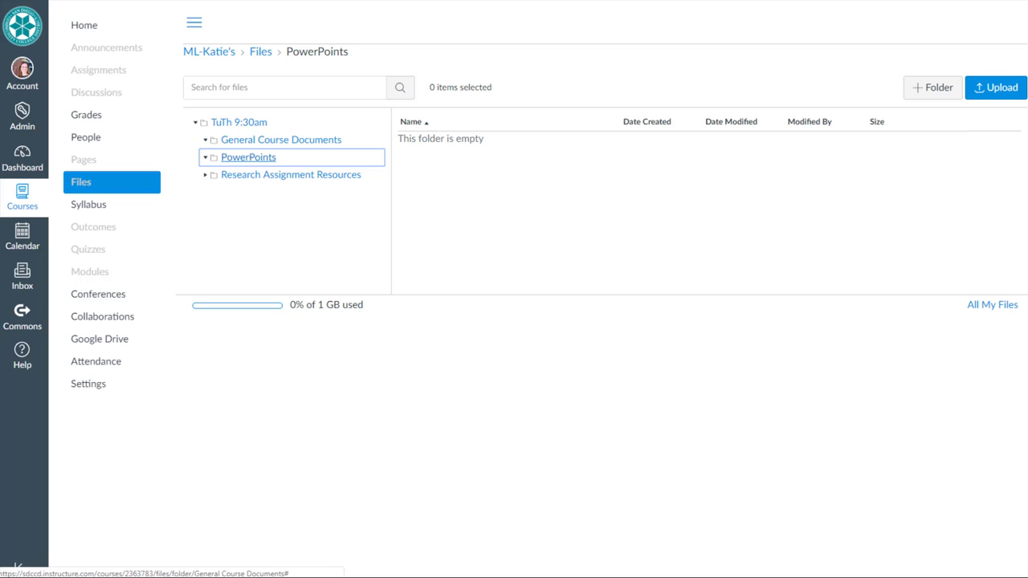
left_click(643, 572)
left_click_drag(507, 428, 619, 270)
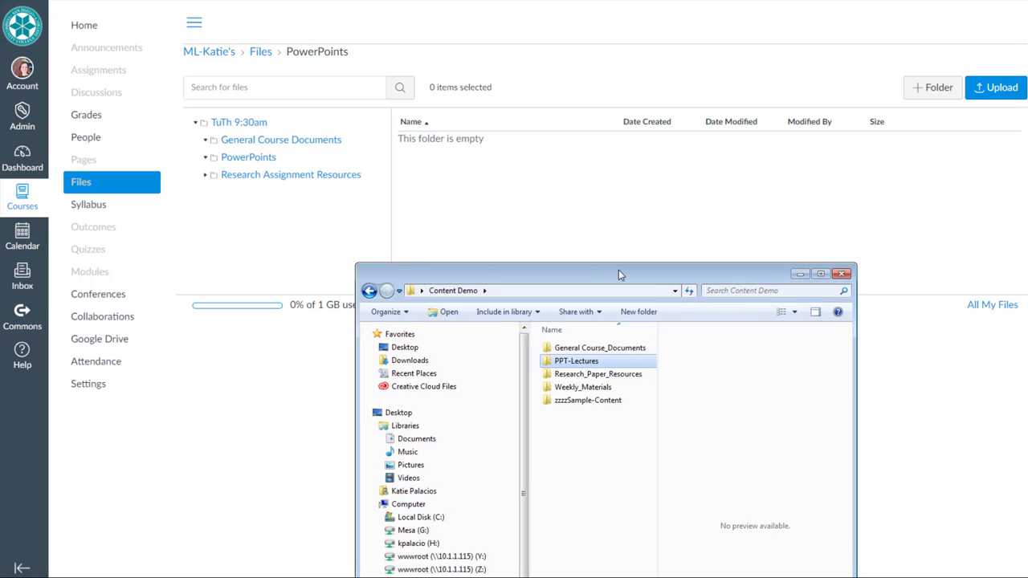
double_click(594, 361)
left_click_drag(604, 473, 558, 344)
left_click_drag(574, 280, 465, 403)
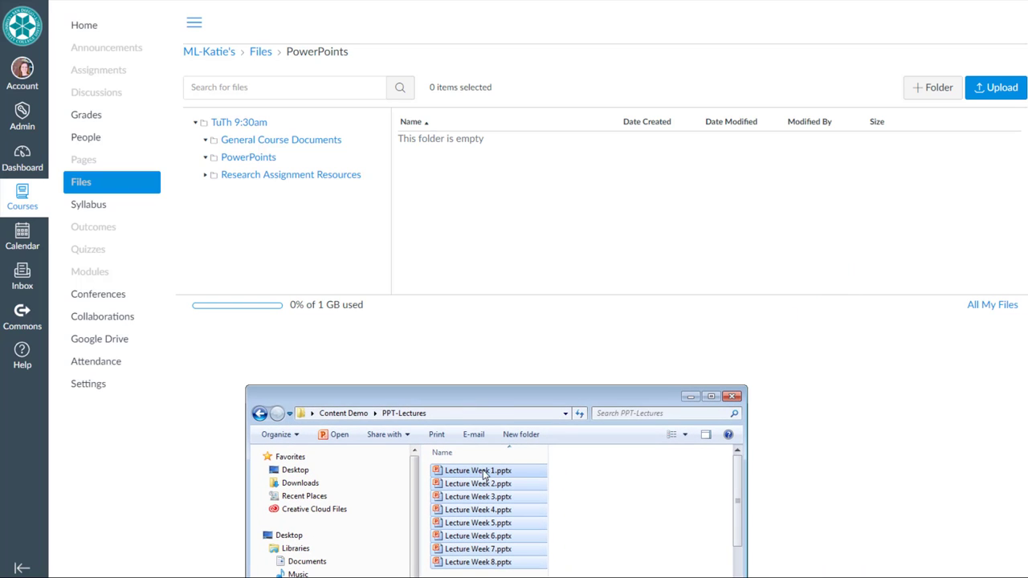
left_click_drag(480, 472, 501, 179)
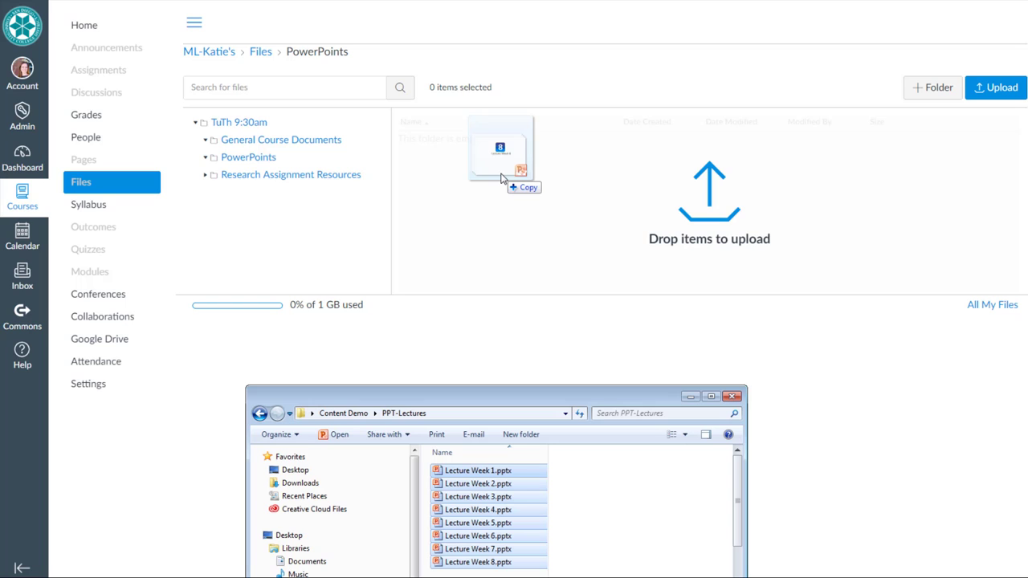
left_click_drag(501, 178, 502, 179)
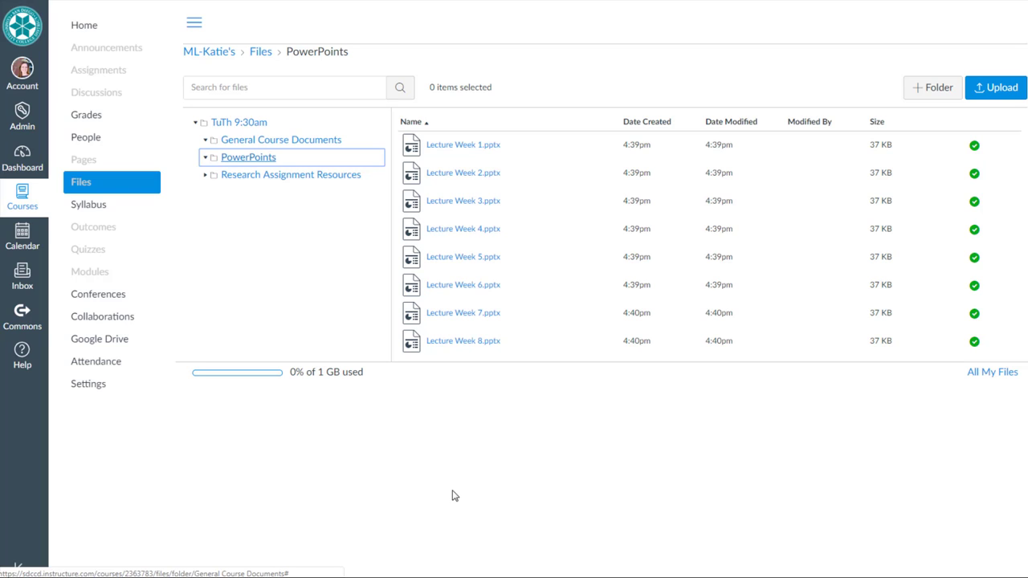
Upload all four files from Research_Paper_Resources, from Assignment-Introductions.docx to Research-Paper-instructions.docx
left_click(304, 179)
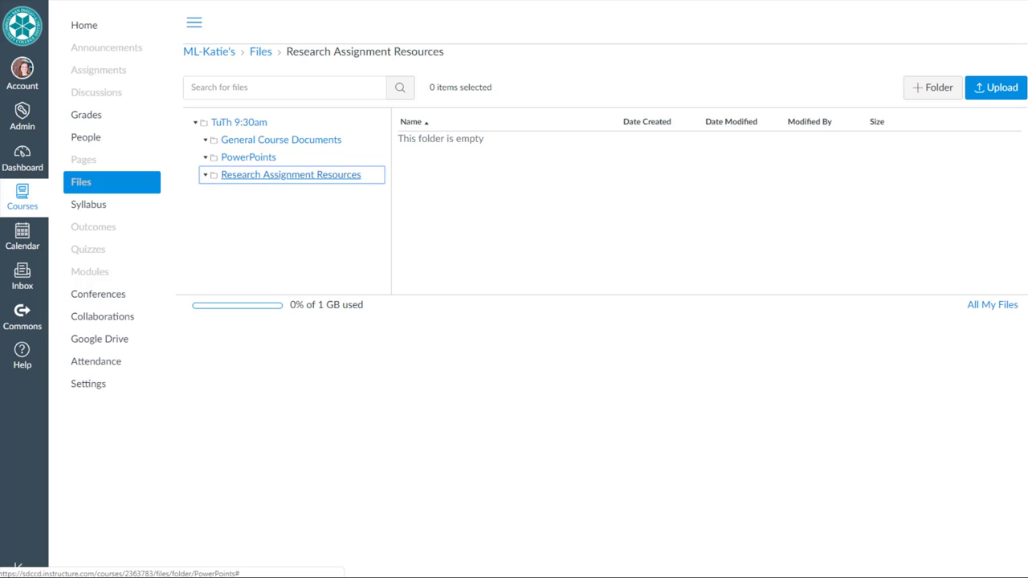
left_click(990, 90)
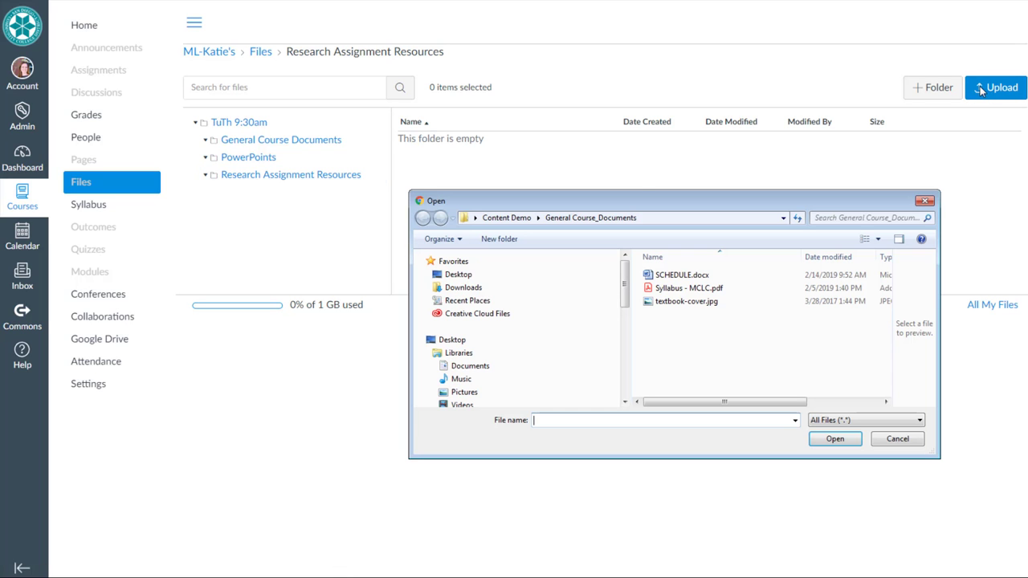
left_click(522, 220)
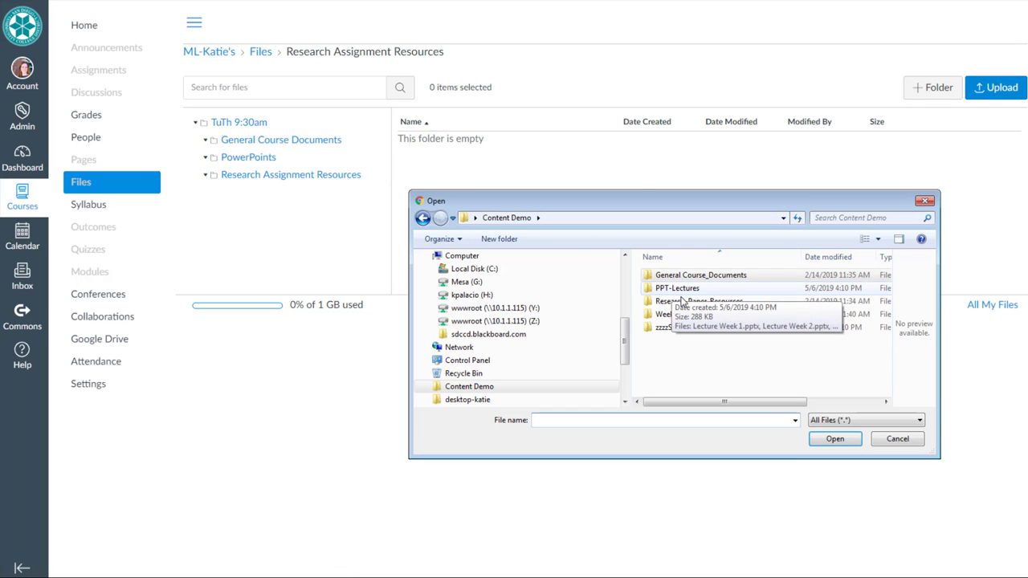
double_click(682, 299)
left_click(678, 275)
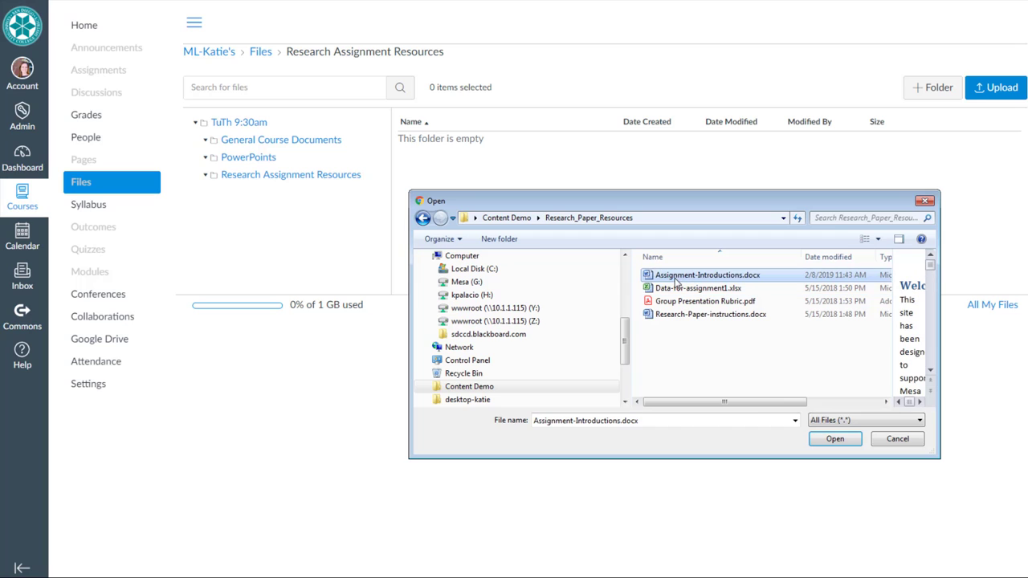
left_click(672, 316, "shift")
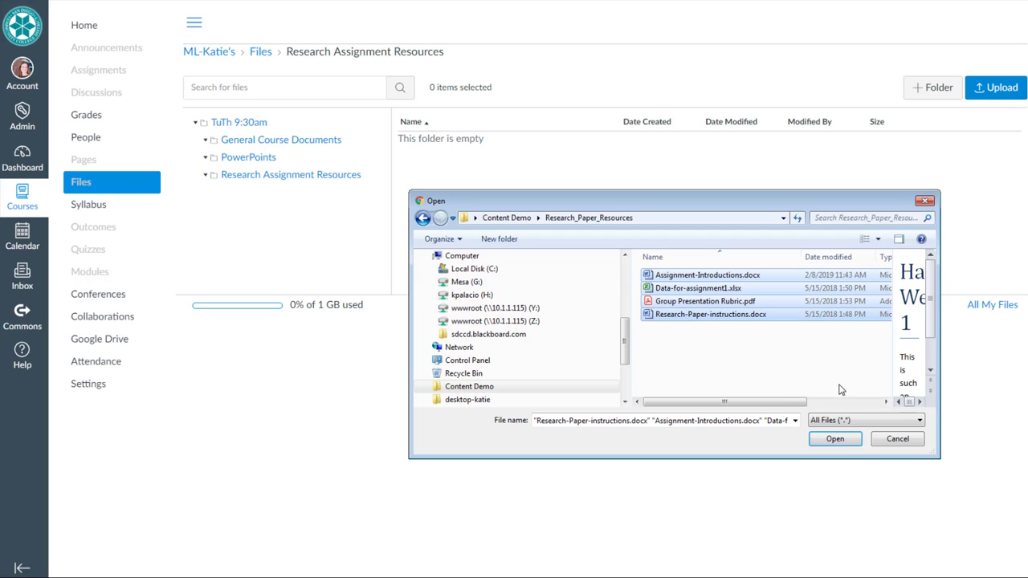
left_click(836, 439)
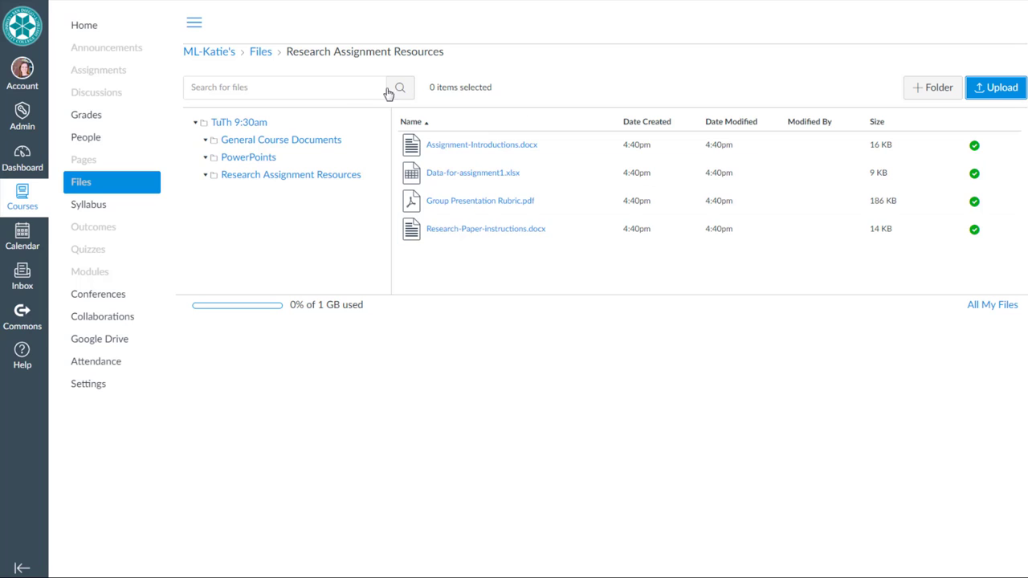
left_click(293, 143)
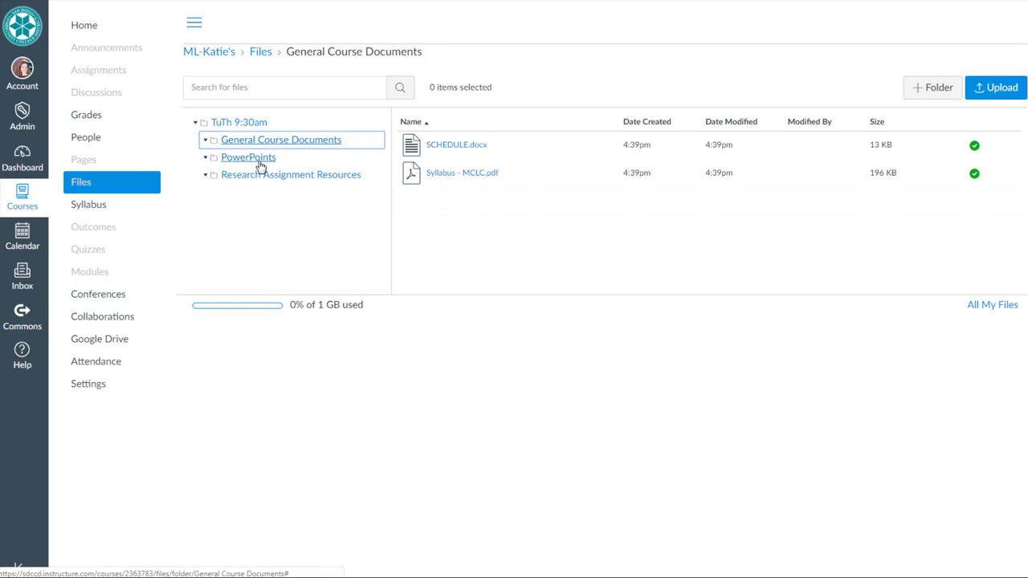
left_click(261, 161)
left_click(265, 176)
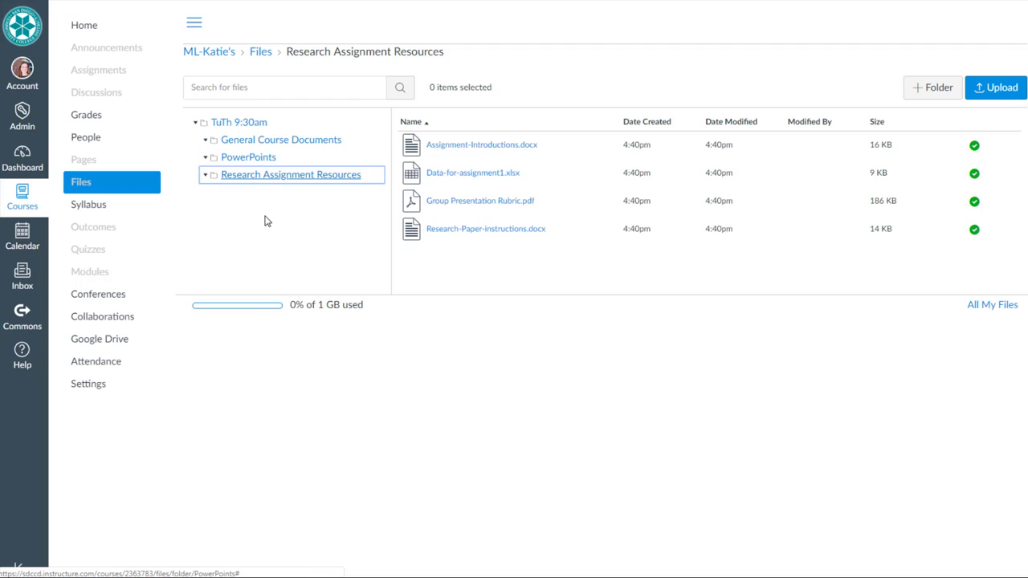